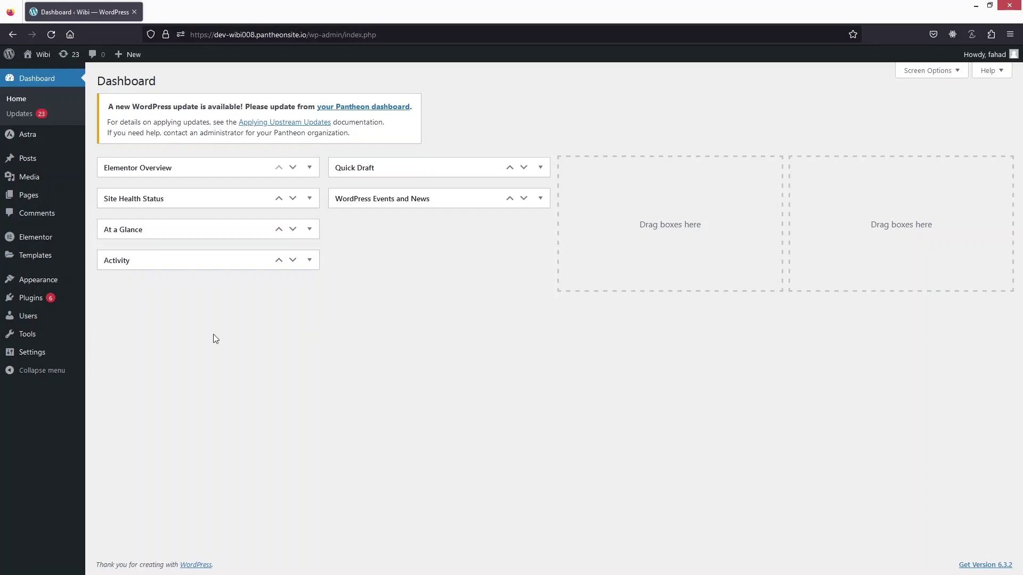
# - Bring up the Plugins flyout submenu in the WordPress admin sidebar
pyautogui.moveTo(32, 300)
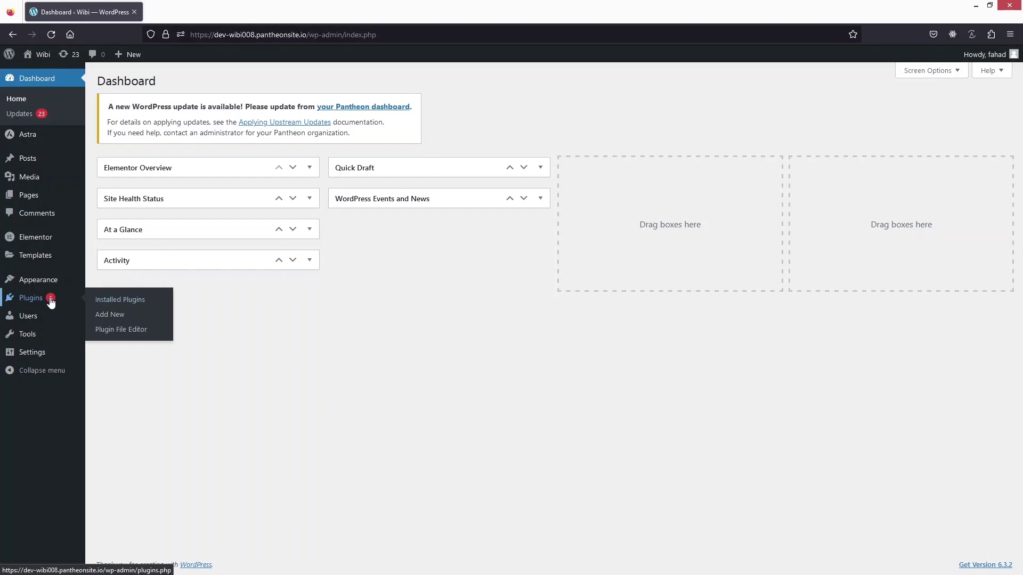
# - Search 'smash', then install and activate the Smash Balloon Social Post Feed plugin
pyautogui.click(112, 315)
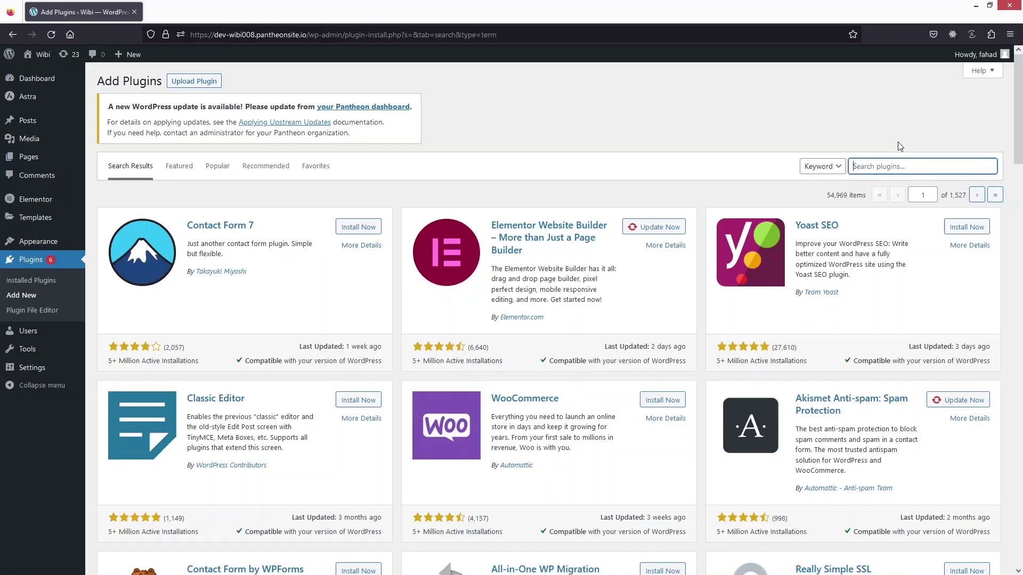
pyautogui.write('smash')
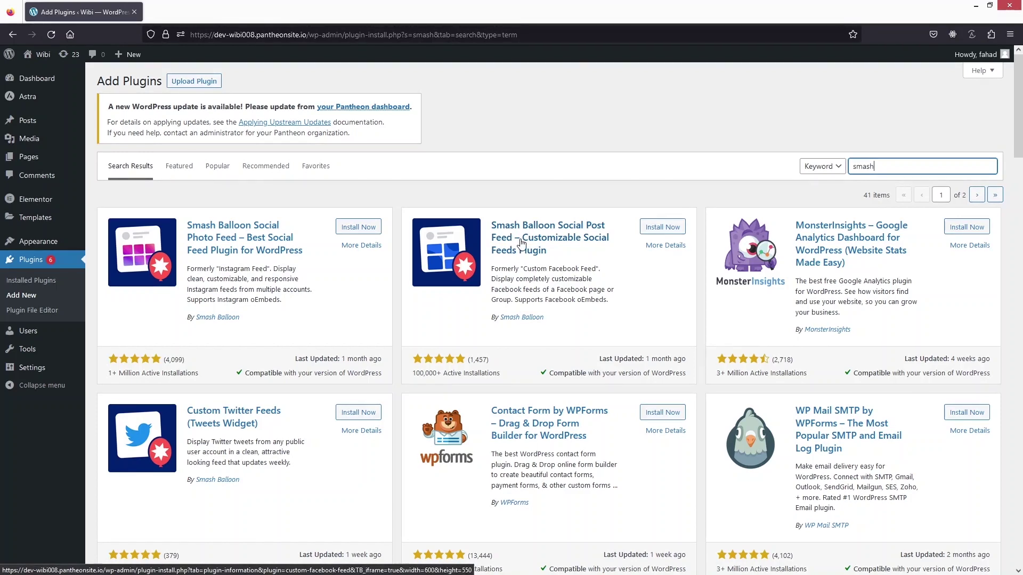
pyautogui.click(657, 235)
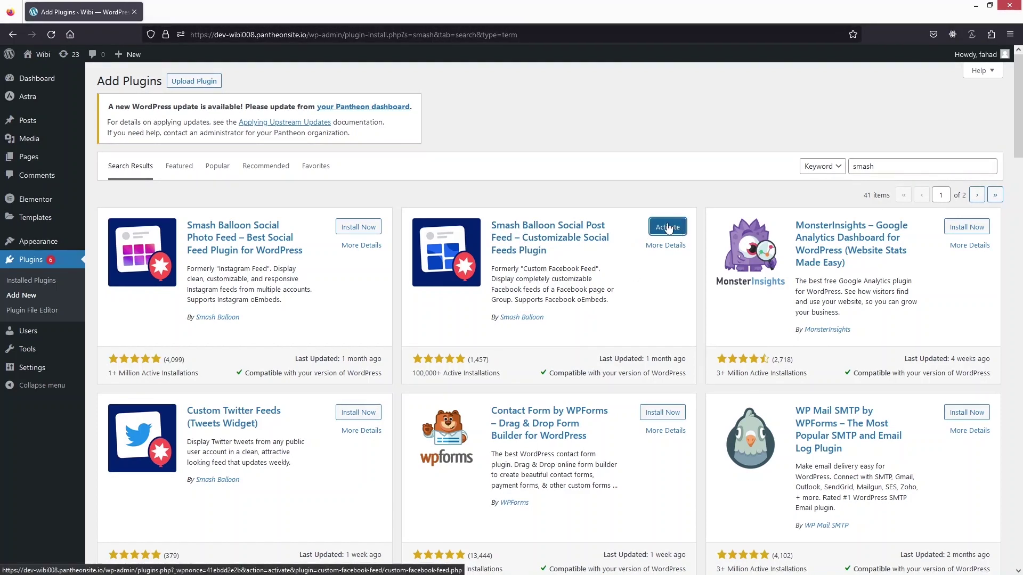
pyautogui.press('Return')
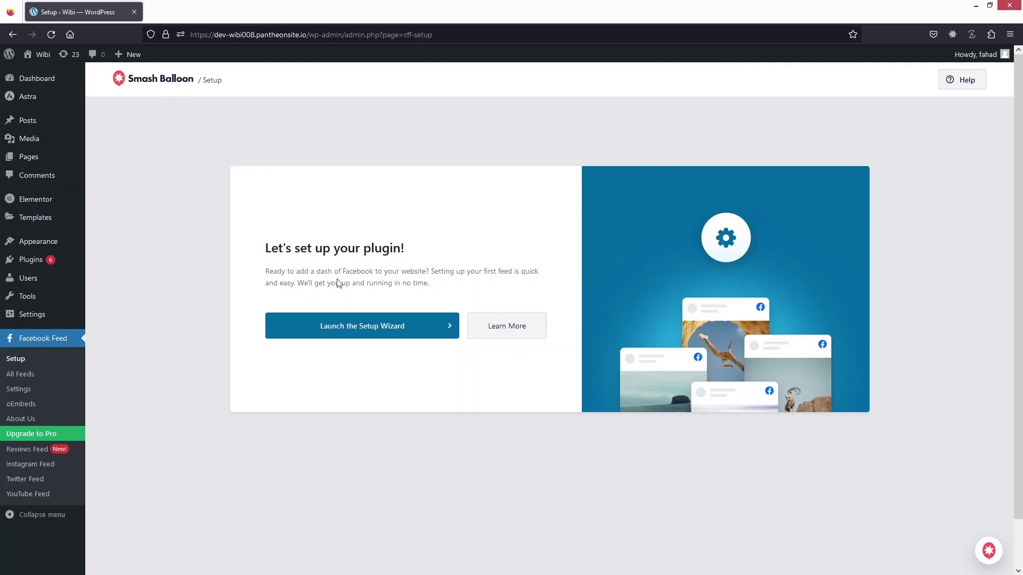
# - Launch the Smash Balloon setup wizard and start adding a new Facebook account
pyautogui.click(388, 328)
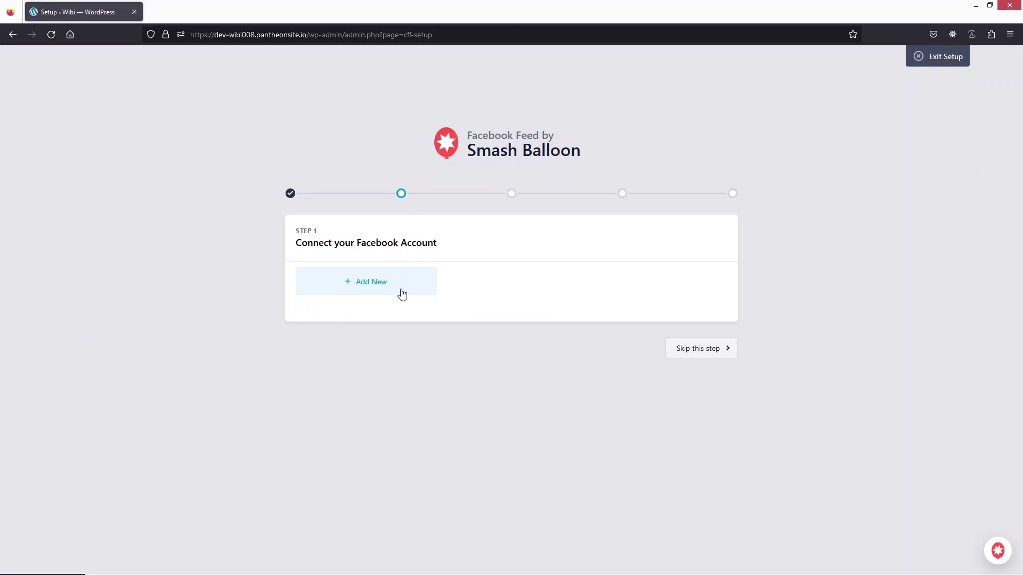
pyautogui.click(379, 282)
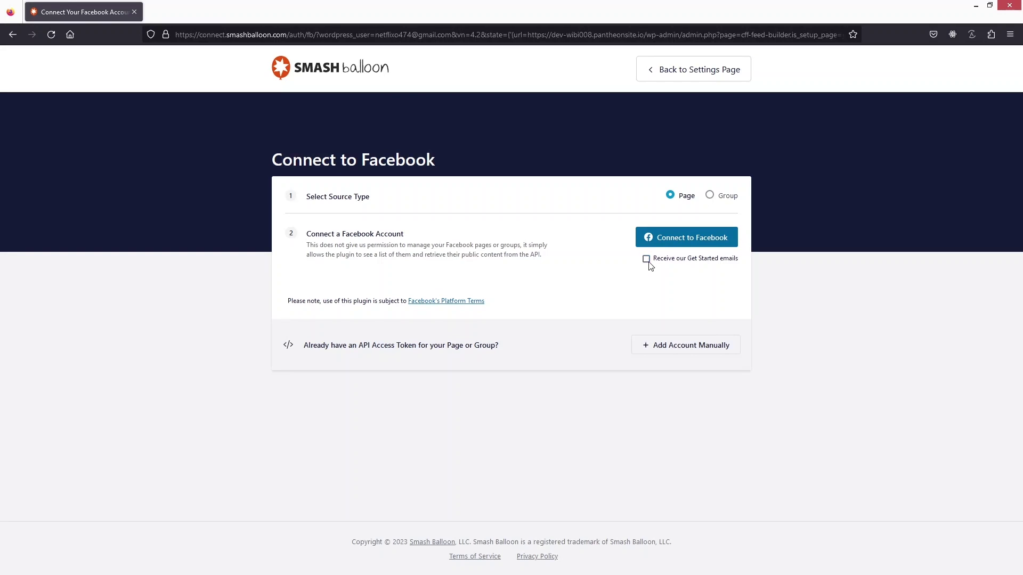
# - Connect to Facebook, select the page, and grant Smash Balloon the requested page permissions
pyautogui.click(670, 236)
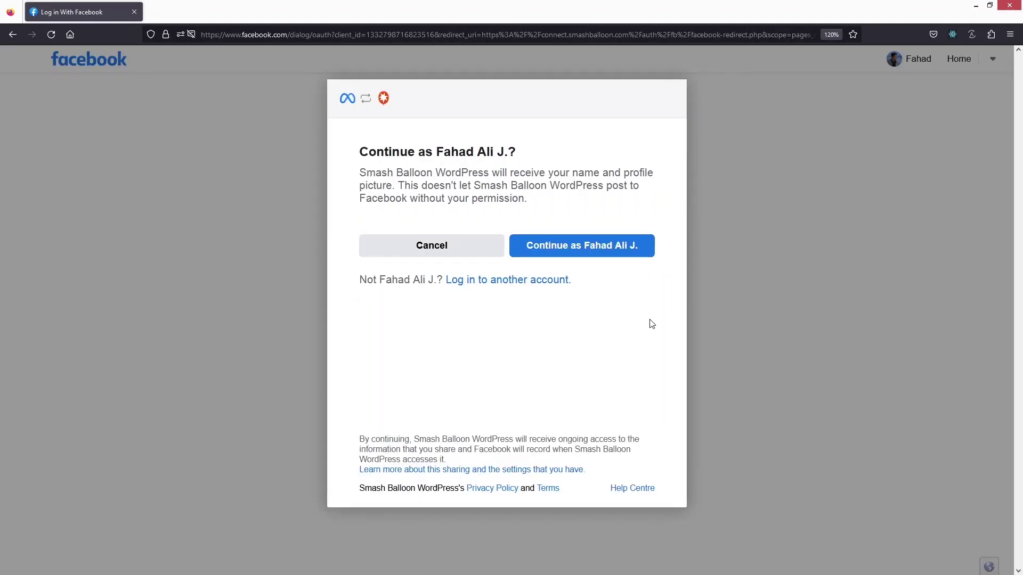
pyautogui.click(586, 248)
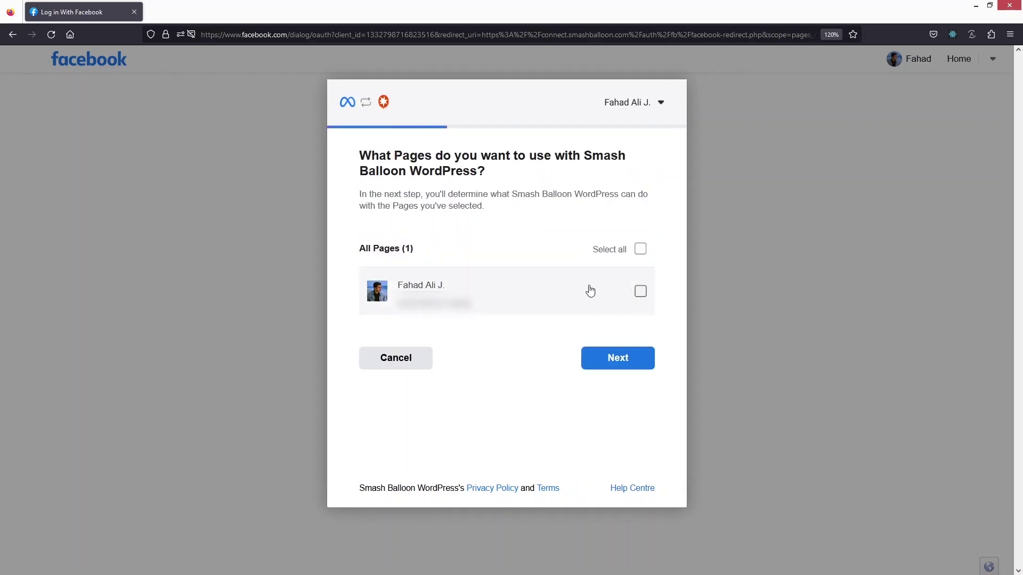
pyautogui.click(640, 293)
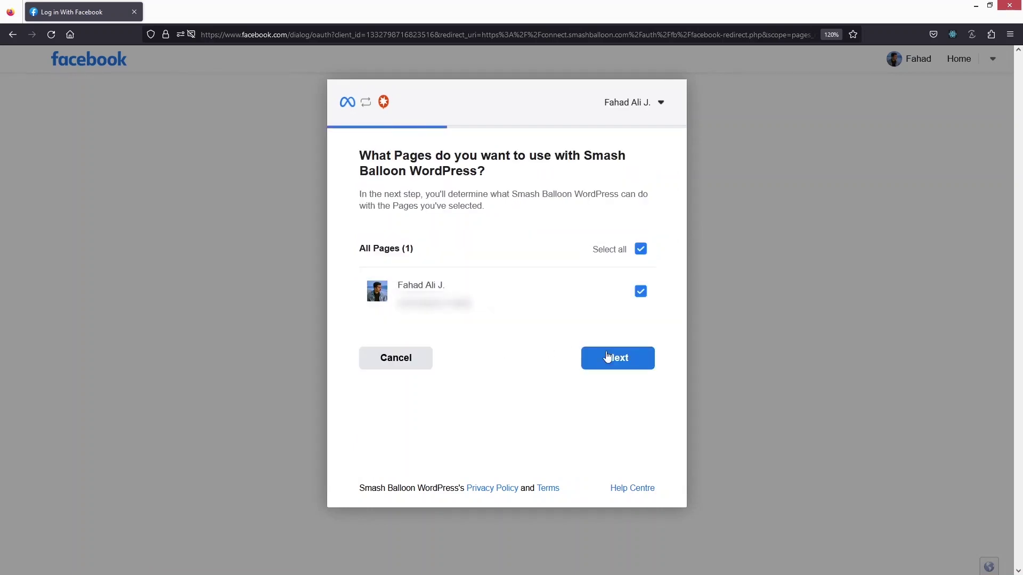
pyautogui.click(591, 358)
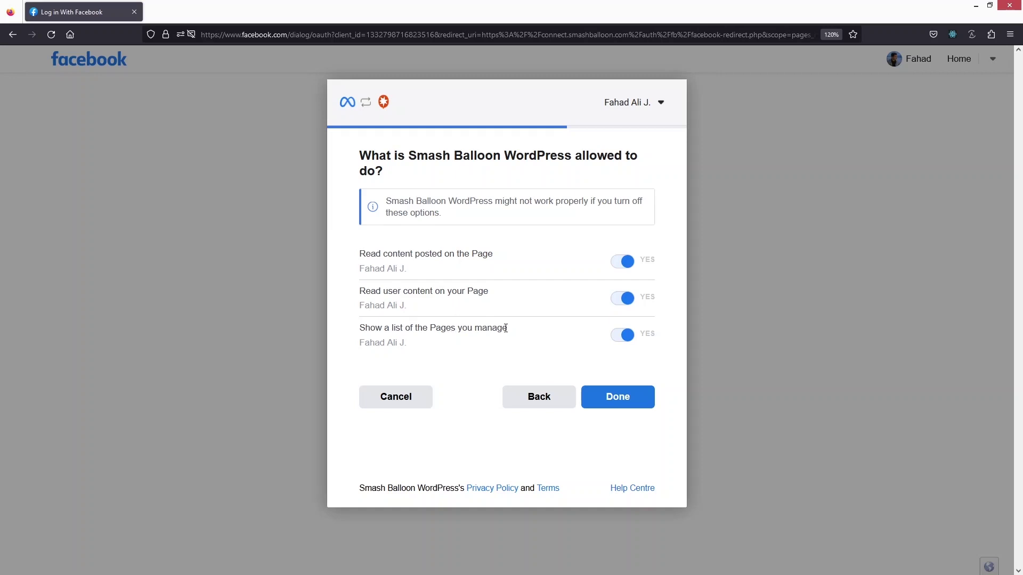
pyautogui.press('Tab')
pyautogui.click(621, 399)
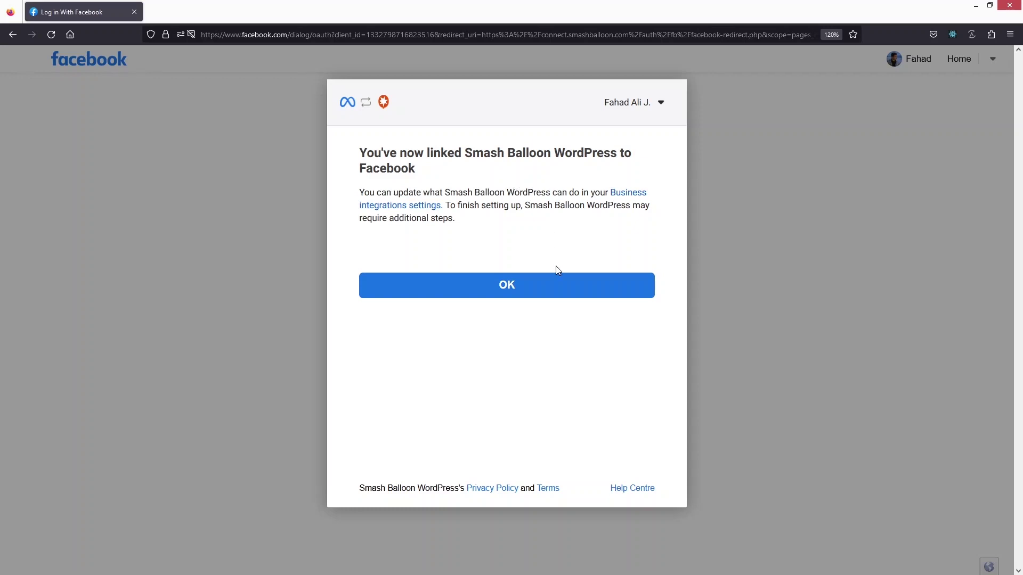
pyautogui.click(551, 295)
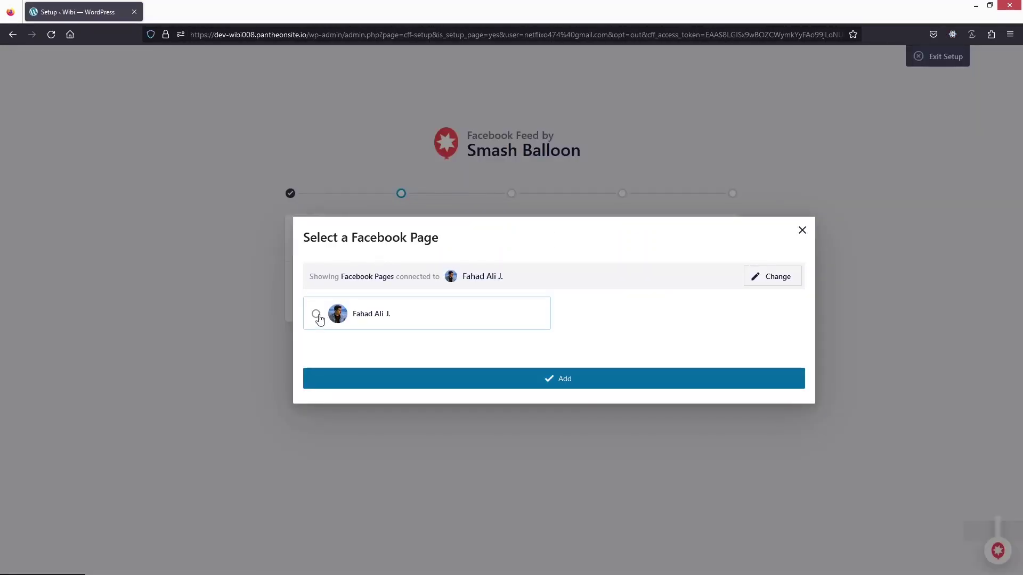
# - Add the authorized Facebook page as the connected account and review the Step 2 features list
pyautogui.click(317, 314)
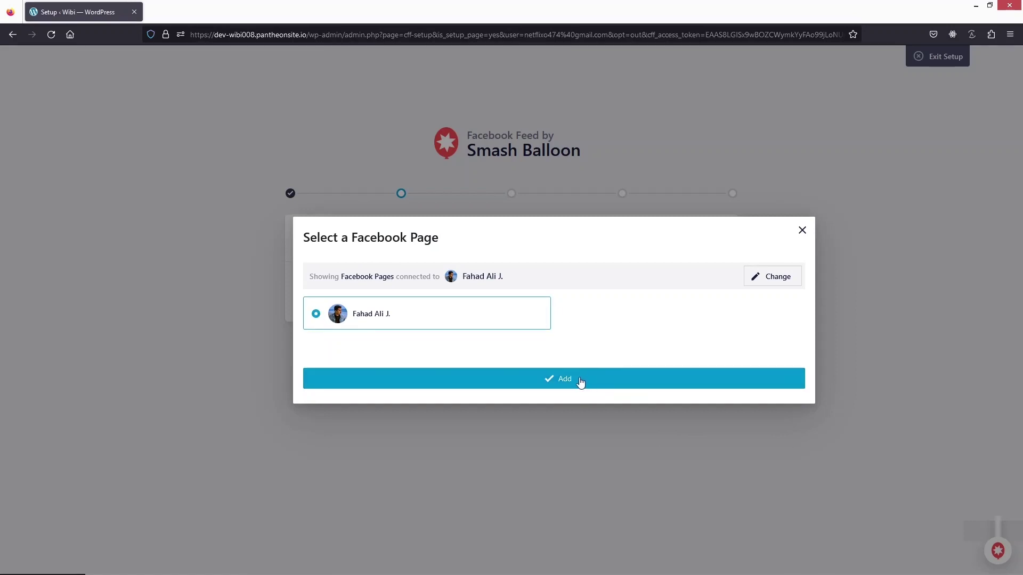
pyautogui.click(580, 381)
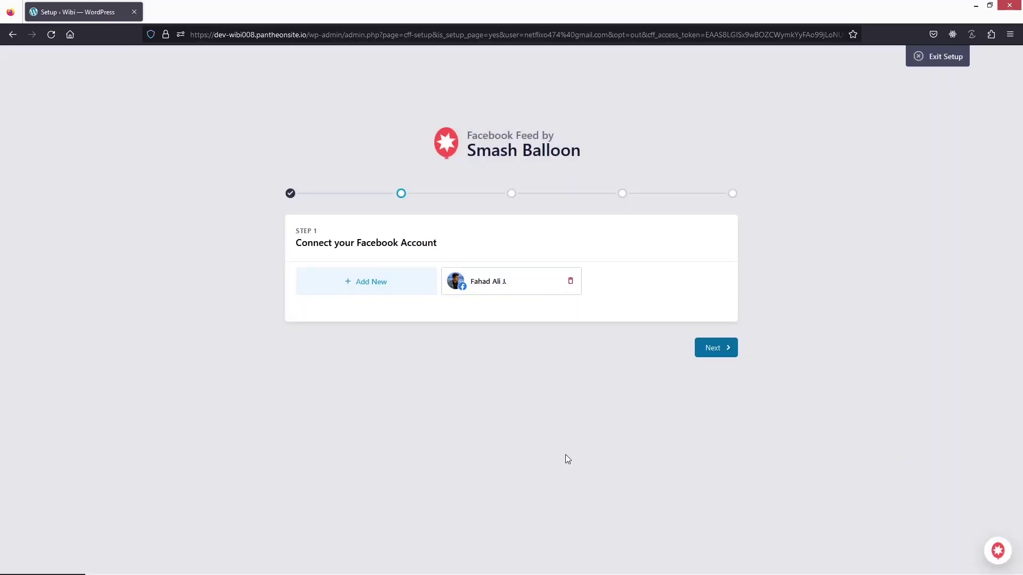
pyautogui.click(713, 349)
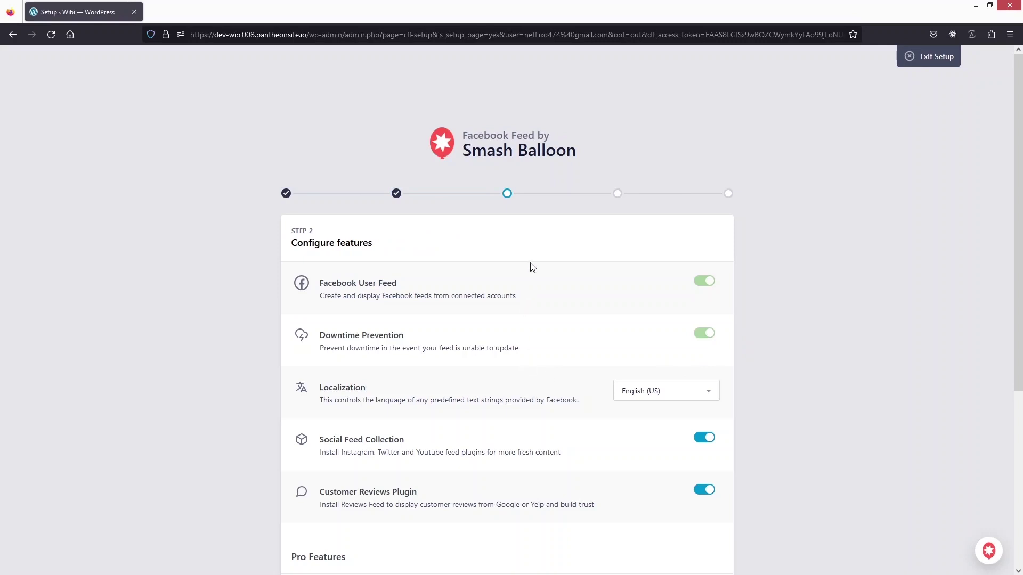
pyautogui.scroll(-3, 733, 282)
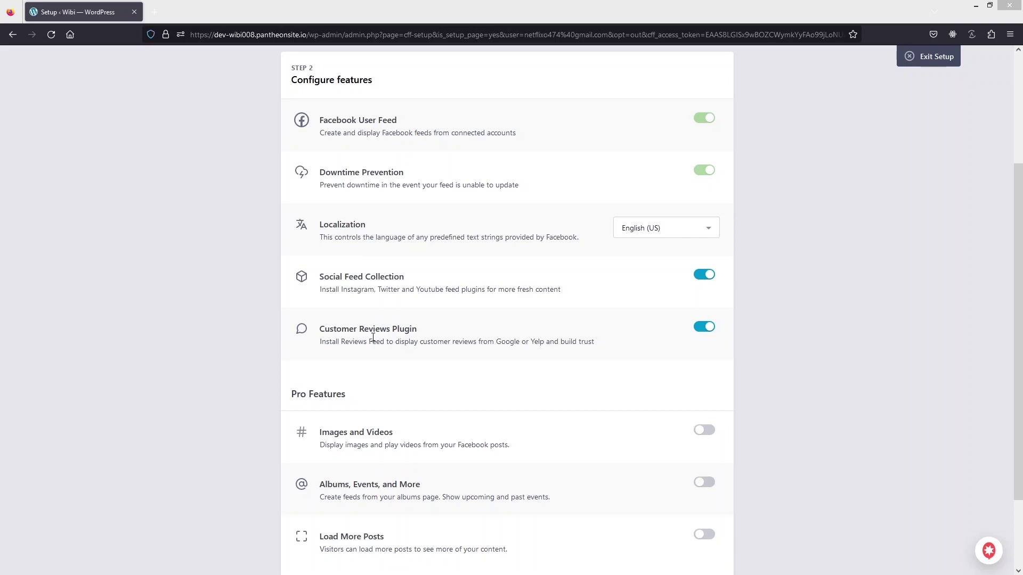
pyautogui.scroll(-2, 318, 295)
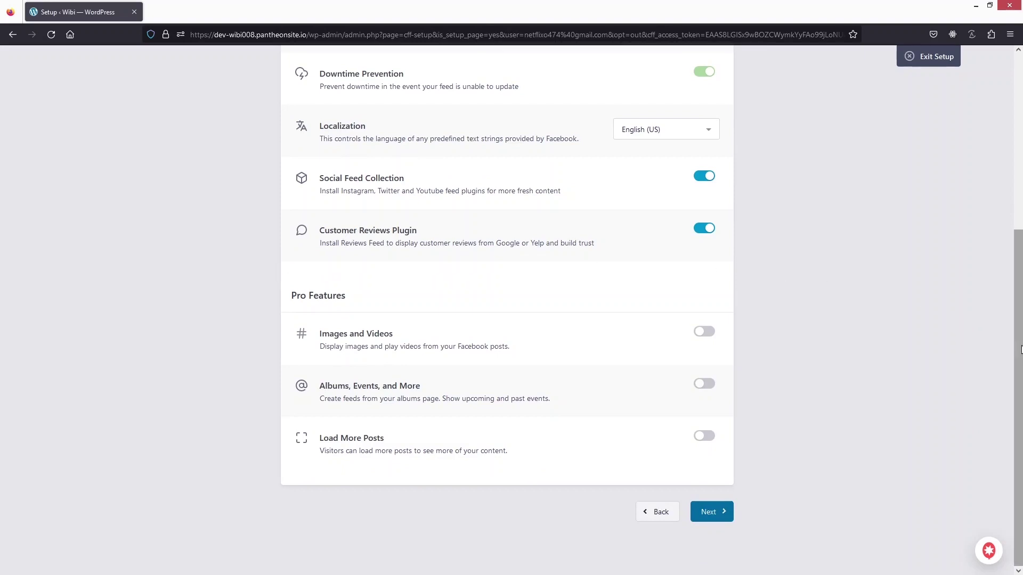
pyautogui.moveTo(1019, 349); pyautogui.dragTo(1018, 223)
pyautogui.scroll(-4, 1018, 224)
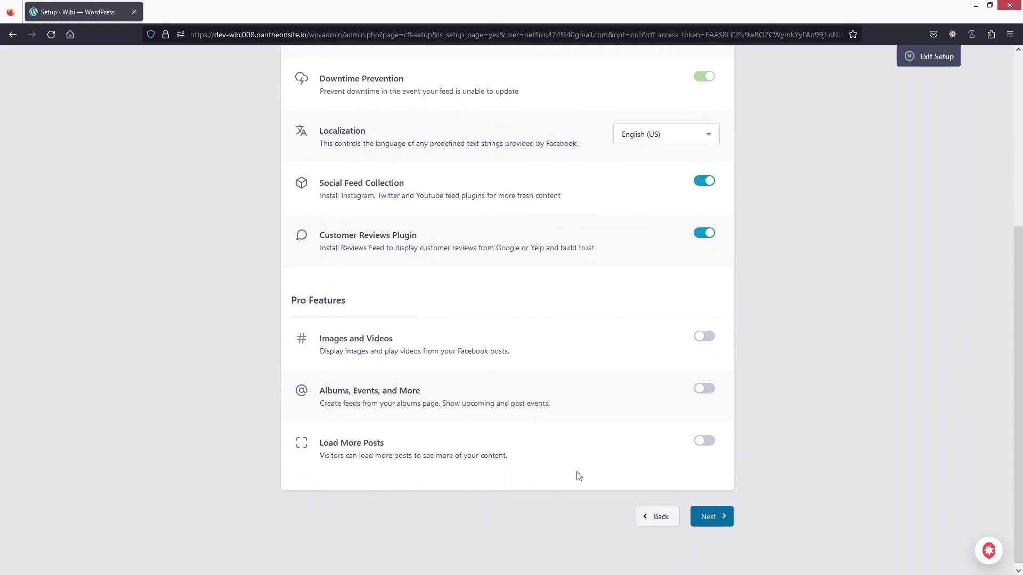
# - Switch off the WPForms, MonsterInsights and All in One SEO suggestions, then complete setup
pyautogui.click(717, 516)
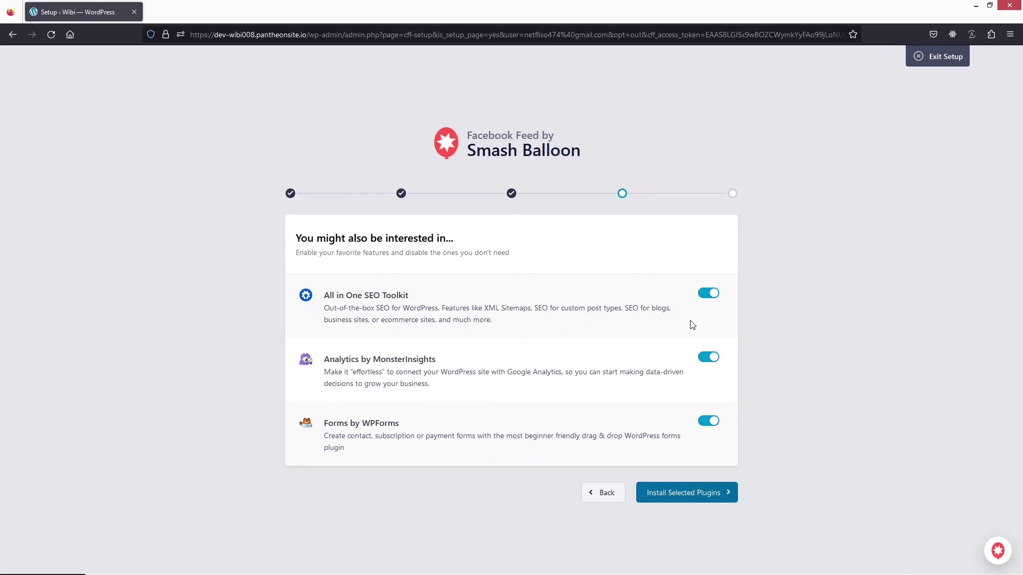
pyautogui.click(708, 421)
pyautogui.click(710, 358)
pyautogui.click(712, 297)
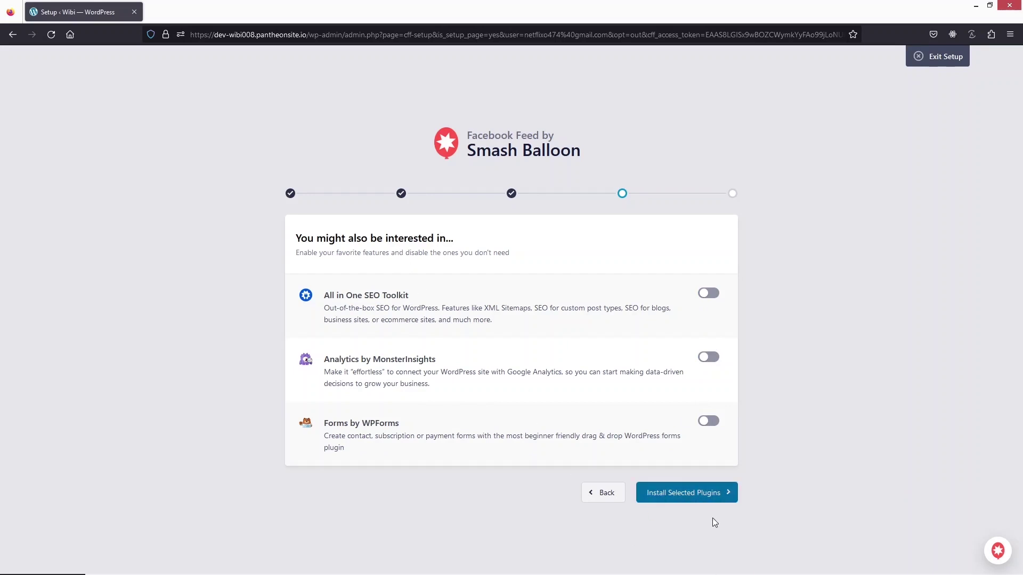
pyautogui.click(695, 497)
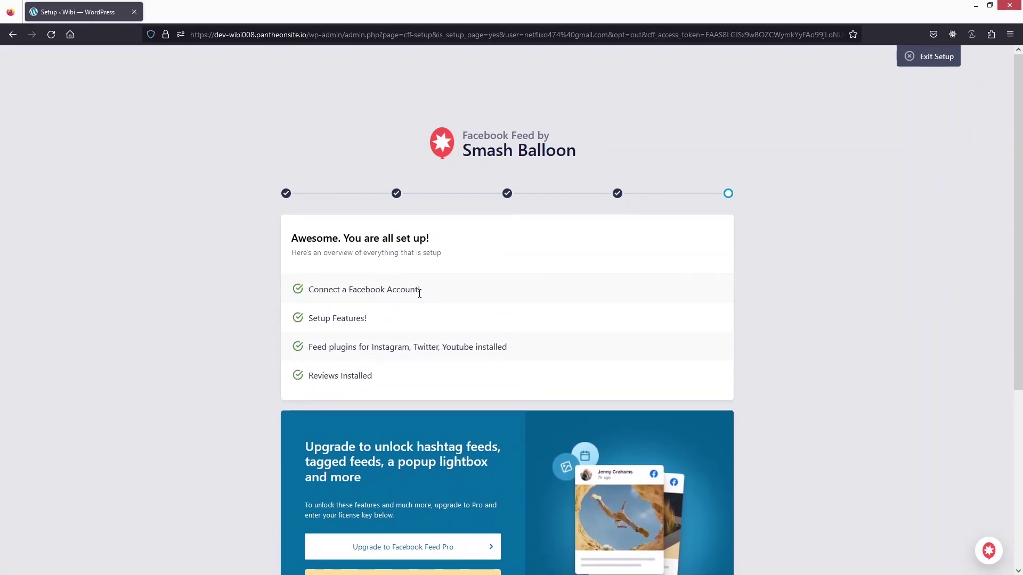
pyautogui.scroll(-5, 419, 294)
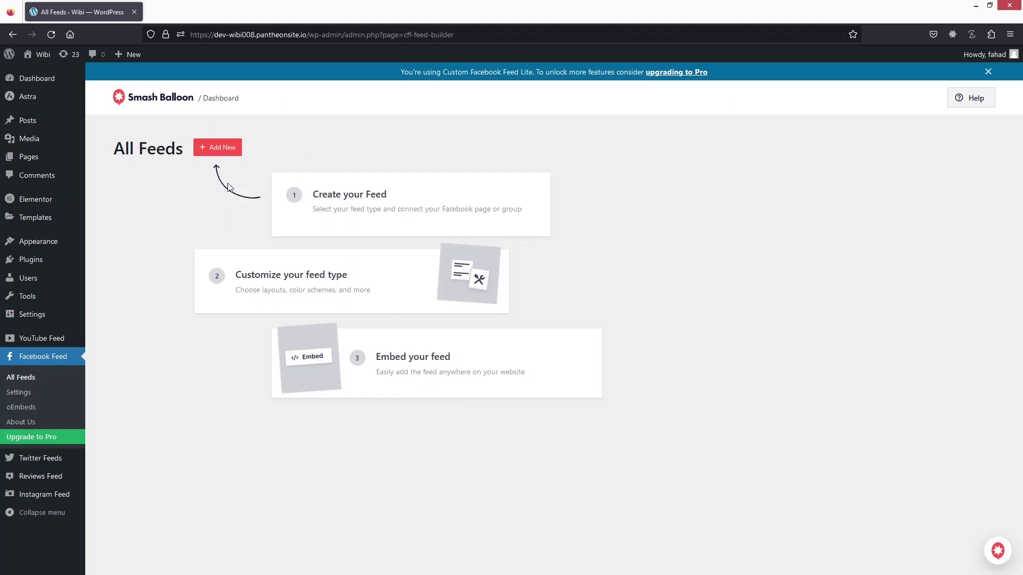
# - Create a new Timeline feed from the connected page and dismiss the embedding tour tip
pyautogui.click(213, 147)
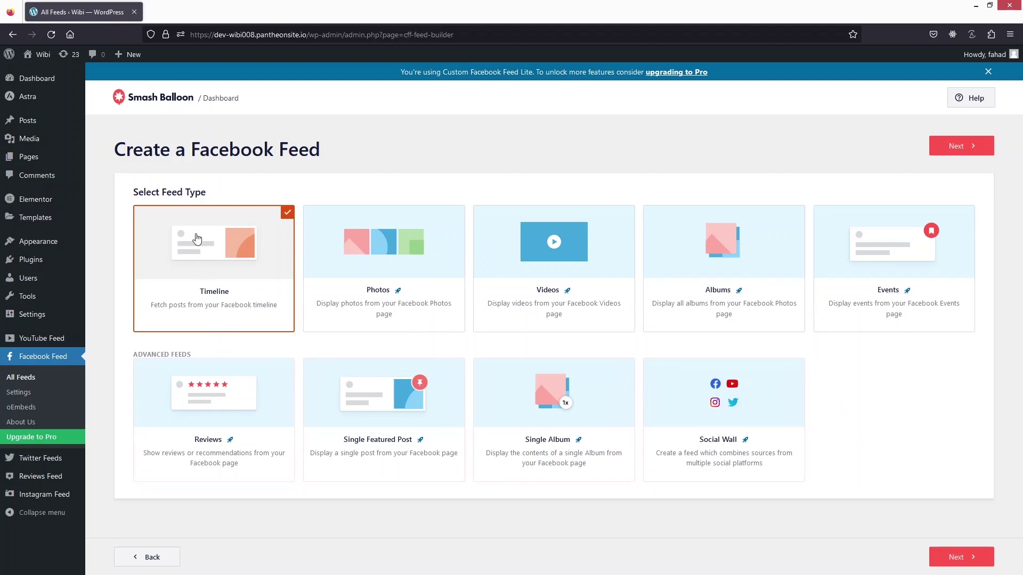
pyautogui.click(958, 151)
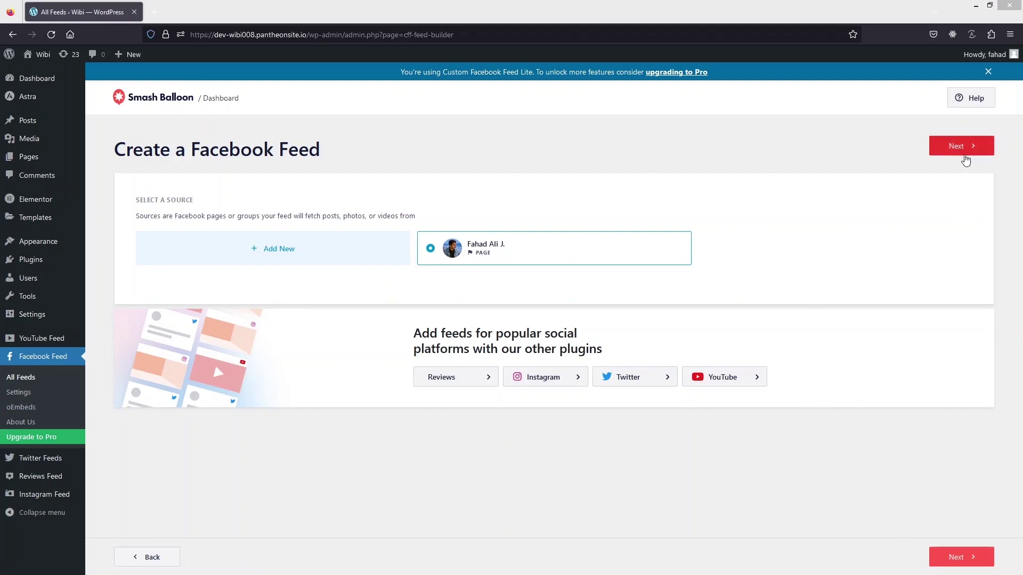
pyautogui.click(962, 154)
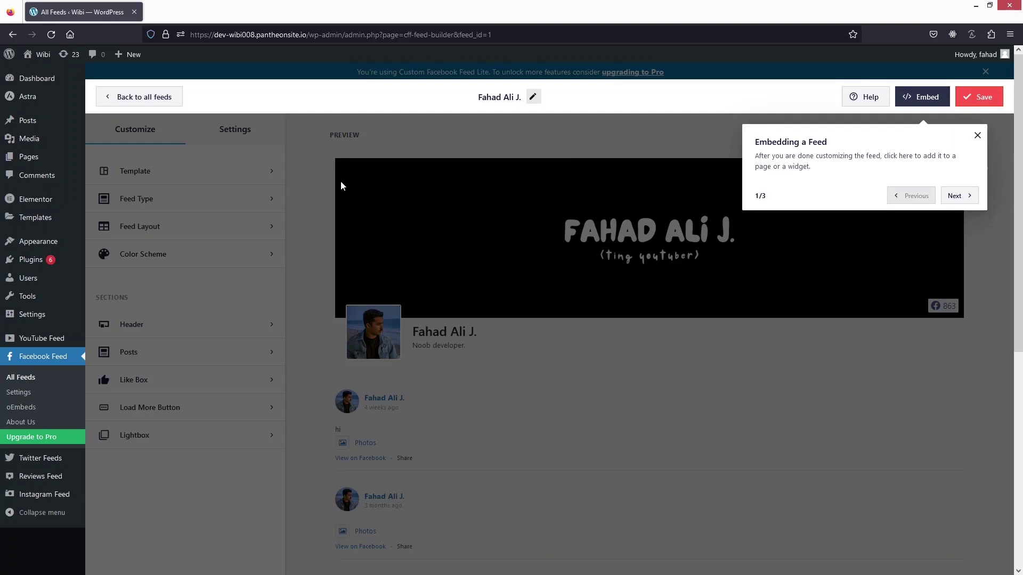
pyautogui.click(976, 136)
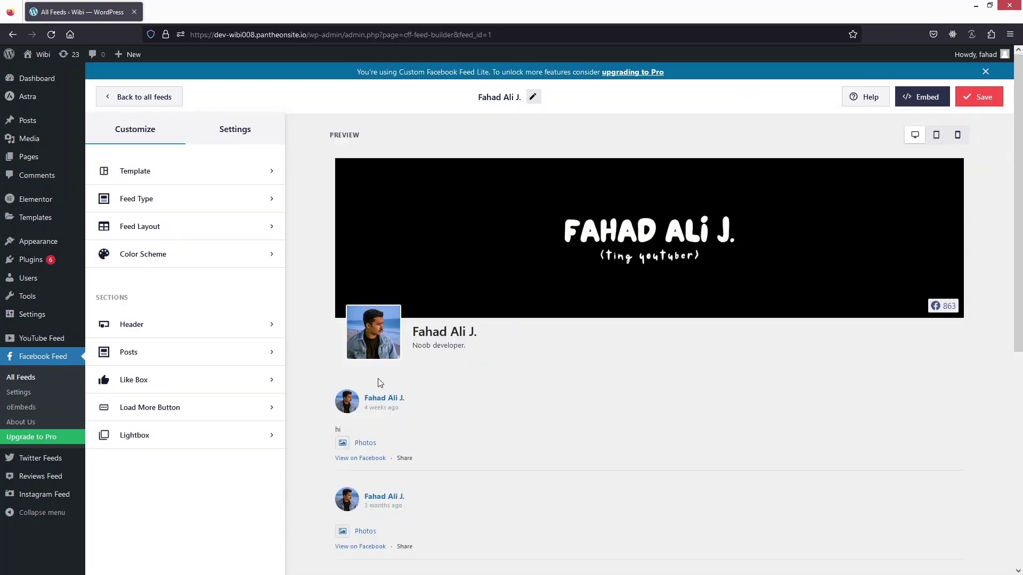
pyautogui.scroll(-5, 385, 397)
pyautogui.scroll(5, 386, 396)
# - Copy the [custom-facebook-feed feed=1] shortcode from the Embed dialog, then go to Pages > Add New
pyautogui.click(922, 97)
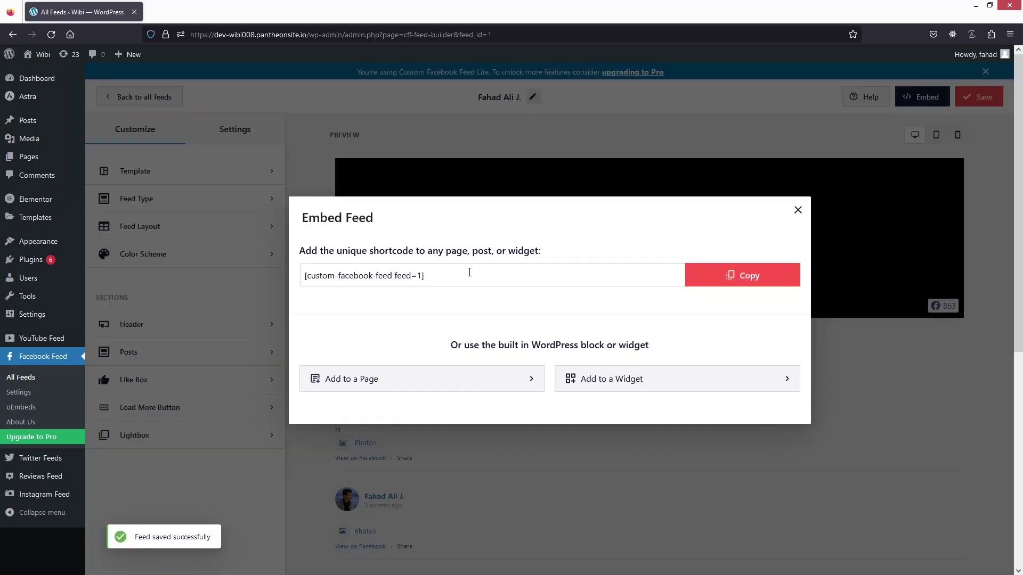
pyautogui.click(720, 277)
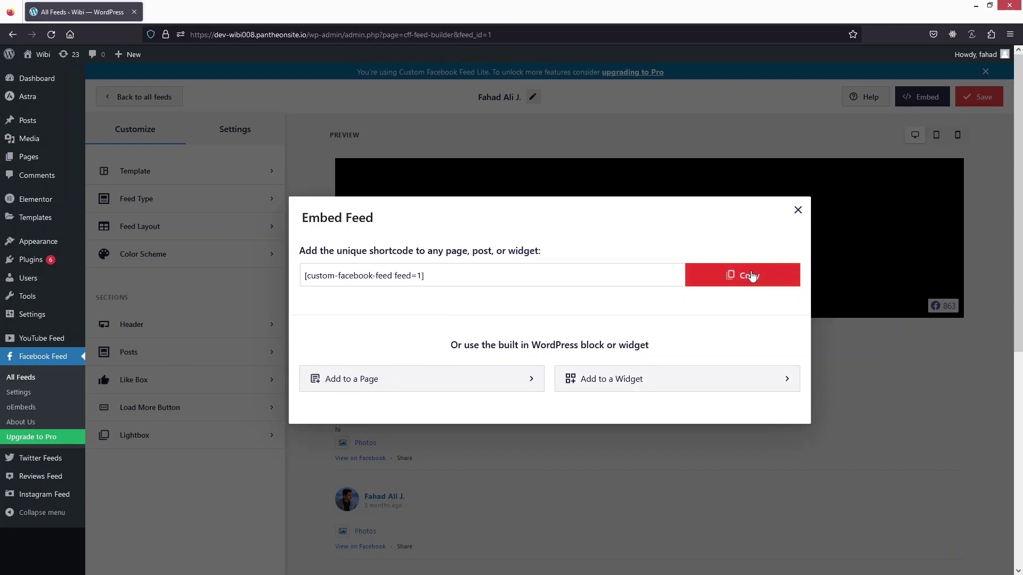
pyautogui.click(724, 276)
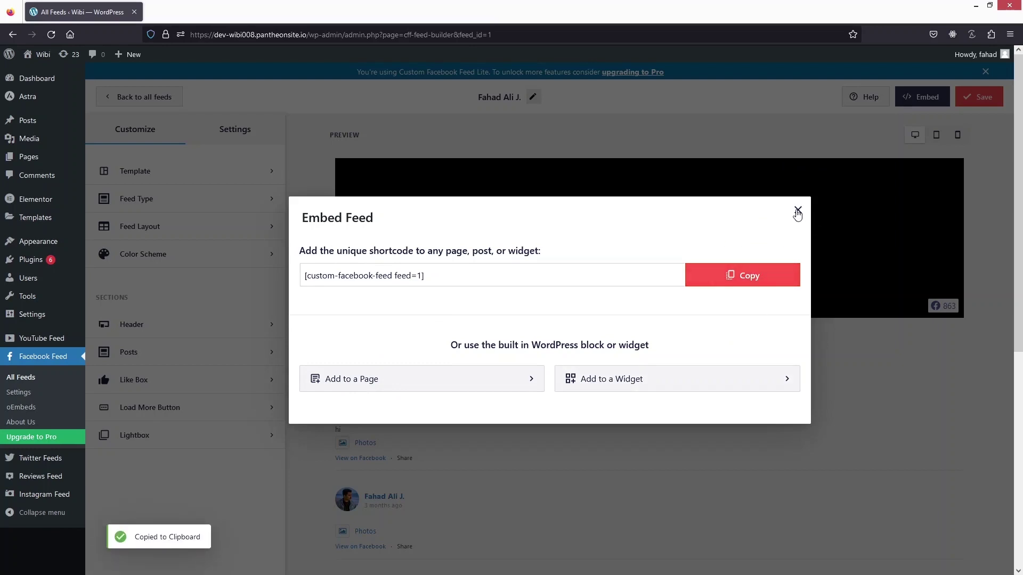
pyautogui.click(798, 209)
pyautogui.moveTo(22, 160)
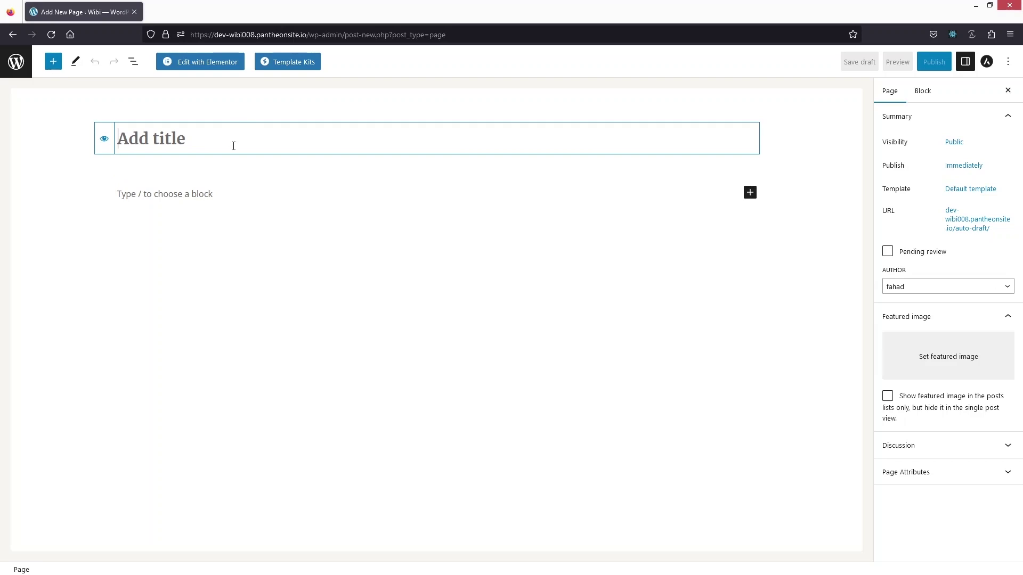
# - Title the page 'Our Facebook Feed' and insert a 50/50 Columns block
pyautogui.write('Our Facebo')
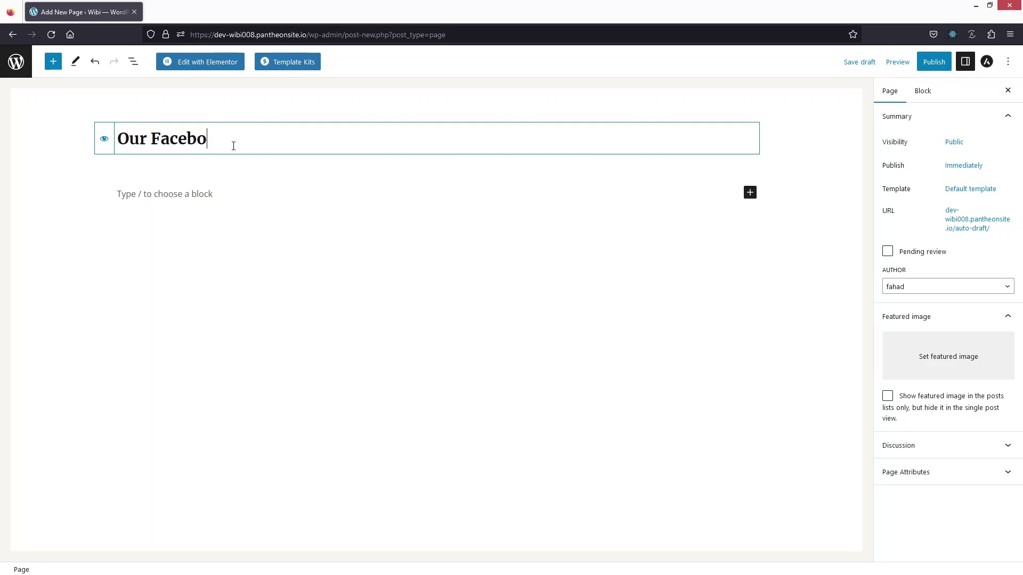
pyautogui.write('ok Feed')
pyautogui.click(749, 193)
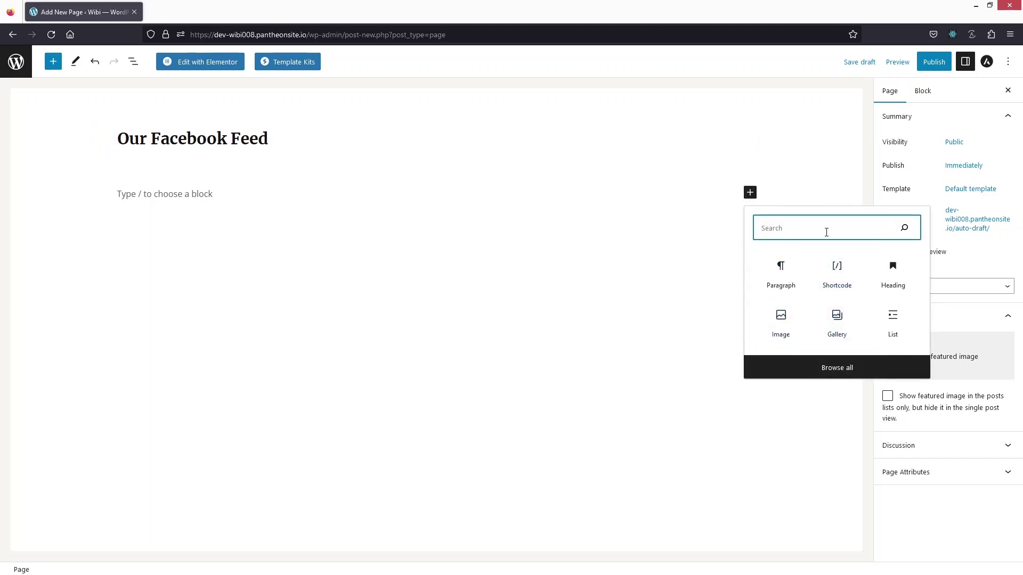
pyautogui.write('col')
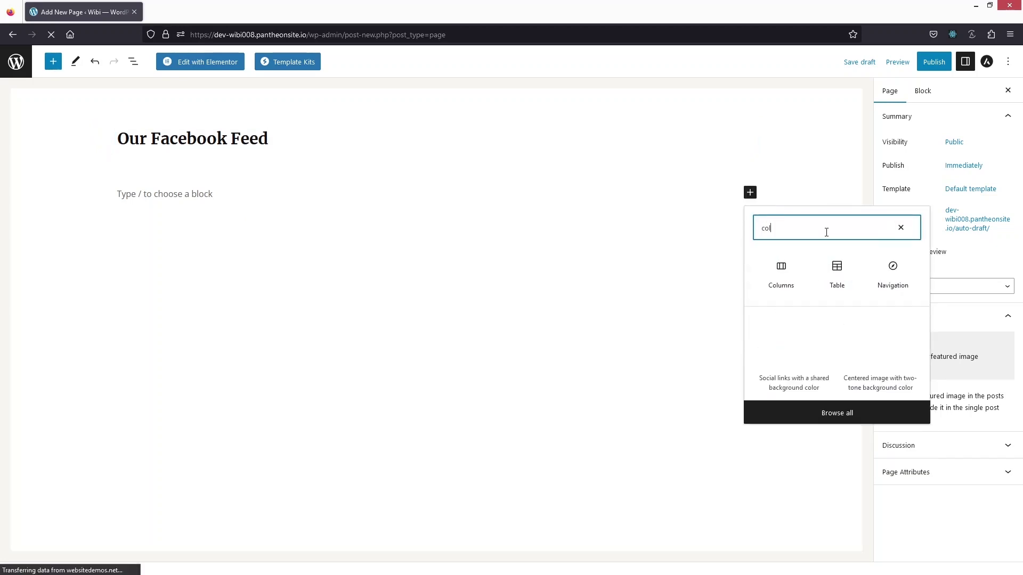
pyautogui.click(788, 273)
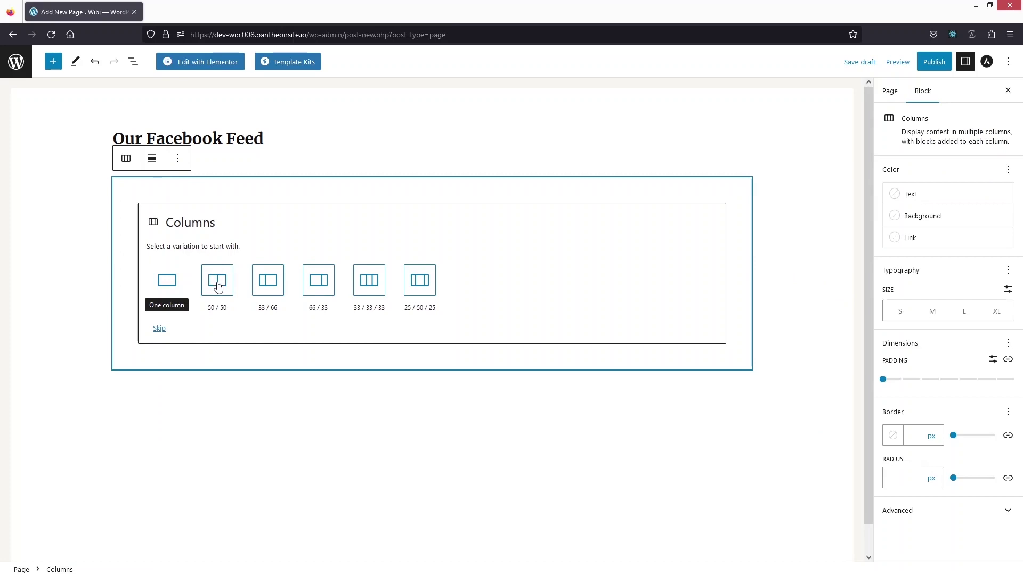
pyautogui.click(221, 298)
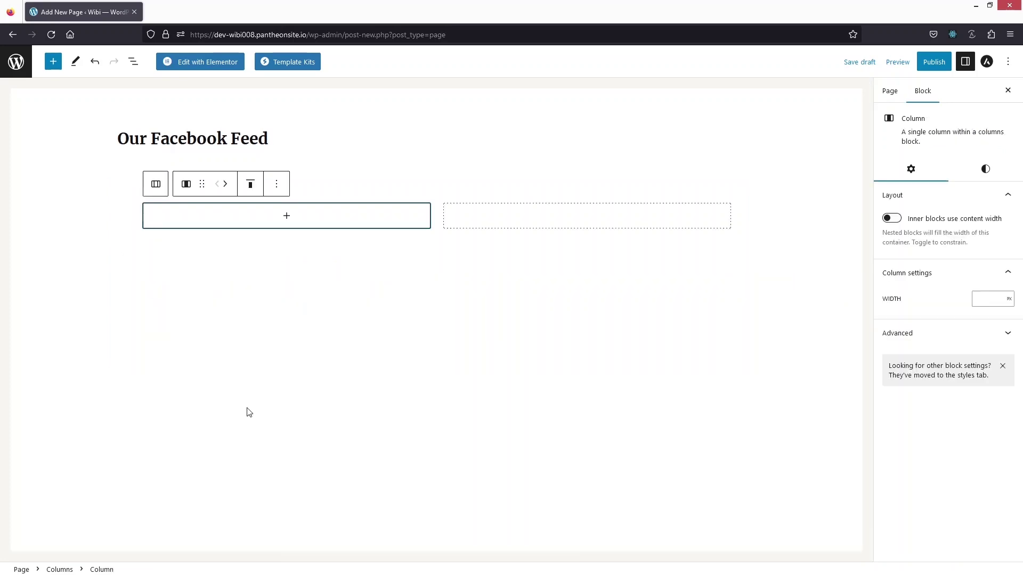
# - Add a Shortcode block to the left column containing the pasted feed shortcode
pyautogui.click(273, 221)
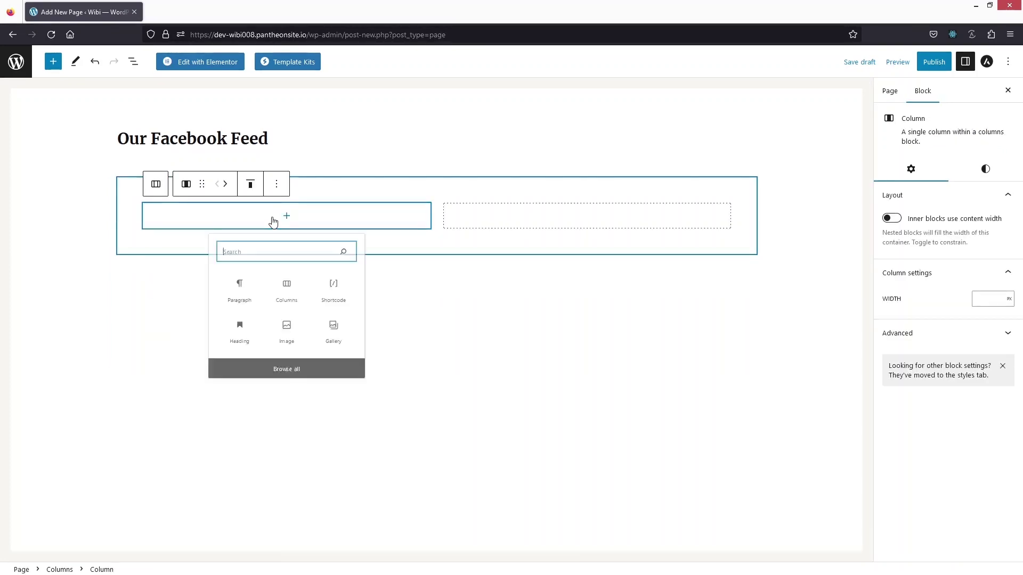
pyautogui.click(336, 307)
pyautogui.hotkey('ctrl', 'v')
pyautogui.press('Tab')
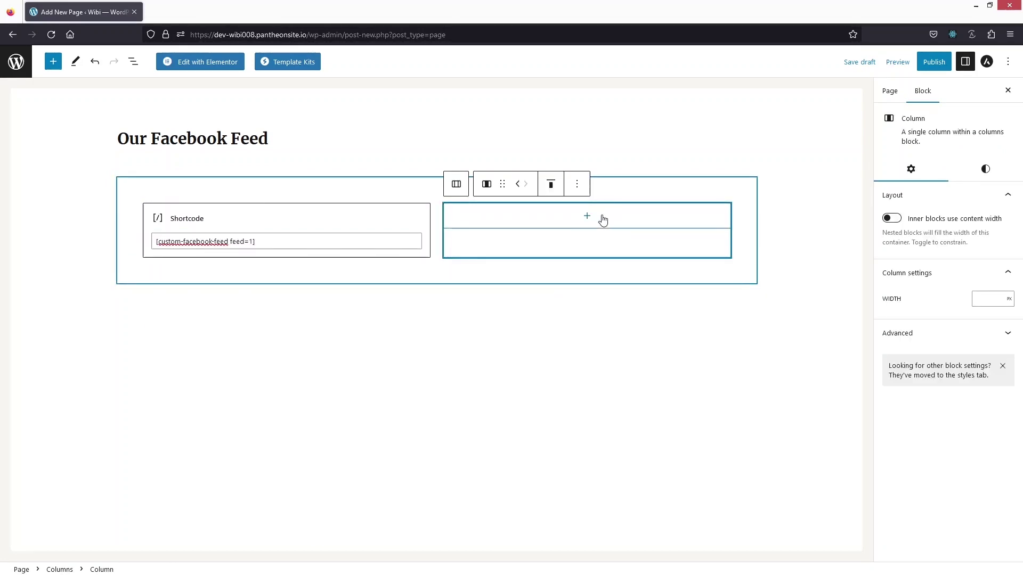
# - Add a 'My Feeds' Heading block to the right column
pyautogui.click(584, 221)
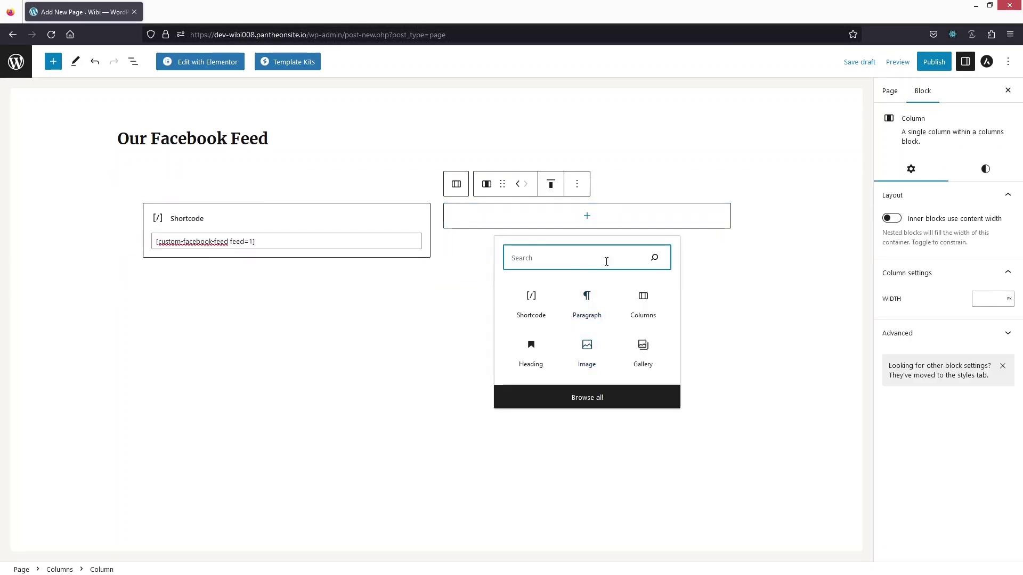
pyautogui.click(536, 343)
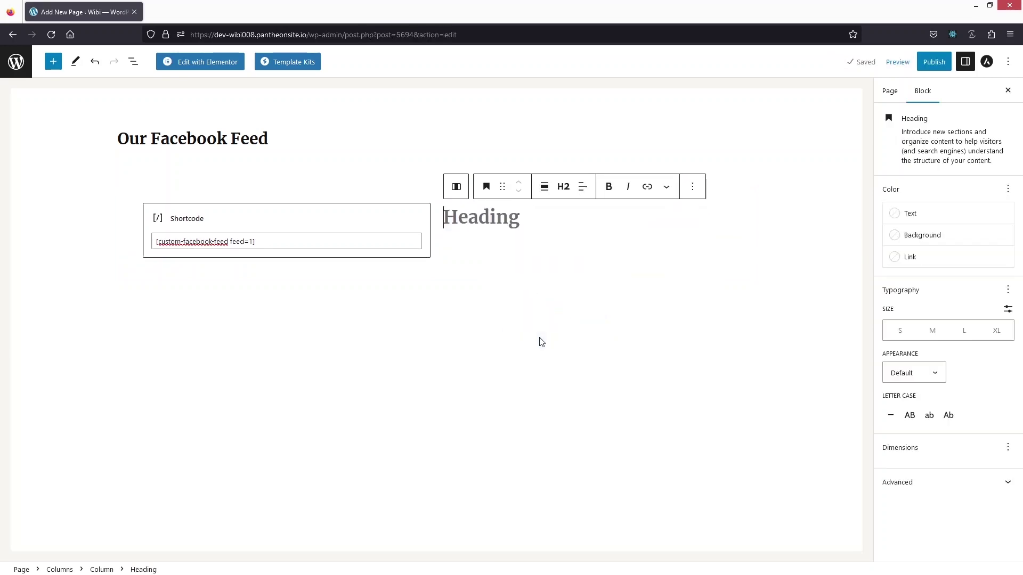
pyautogui.write('My Fa')
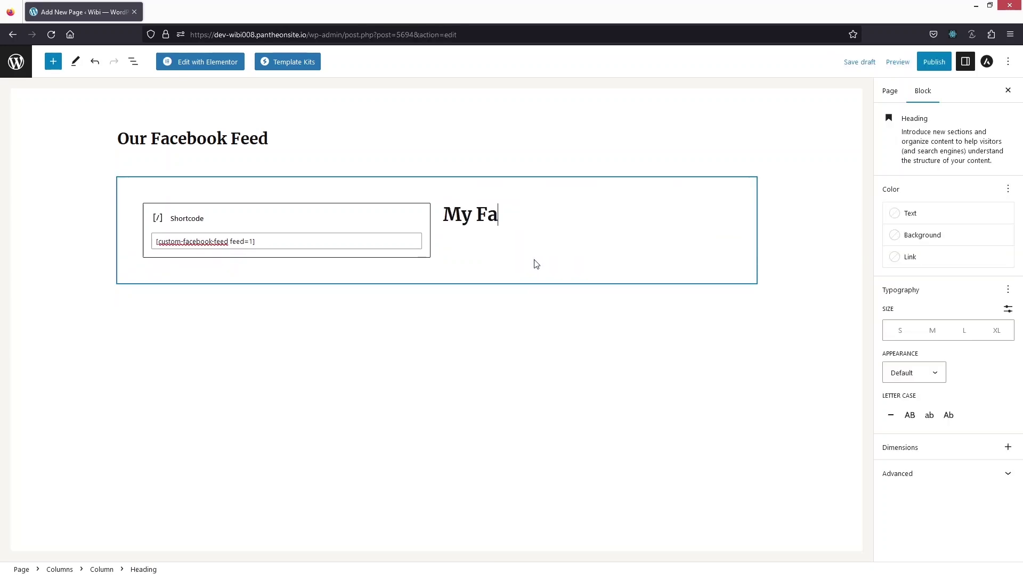
pyautogui.press('BackSpace')
pyautogui.write('eeds')
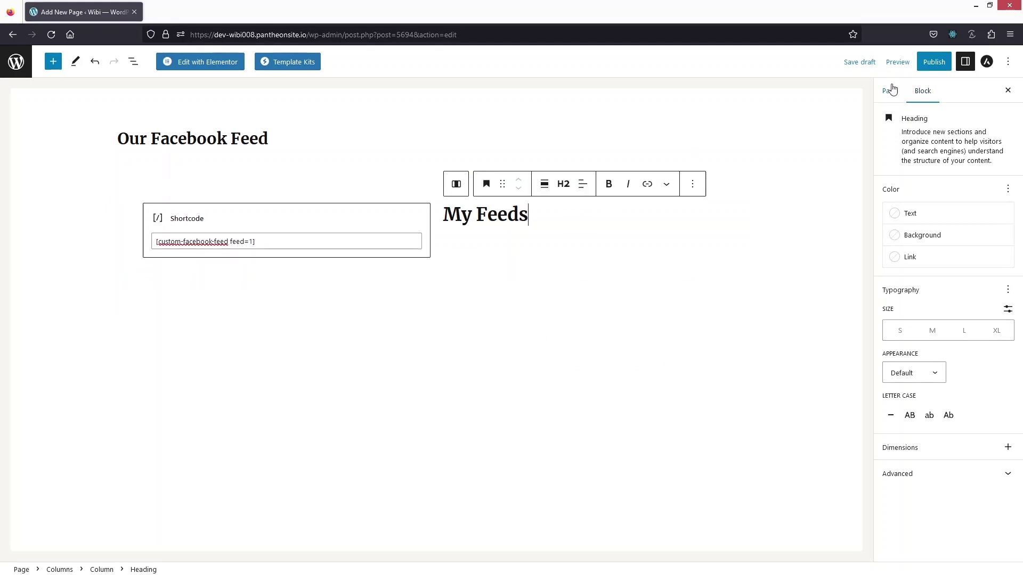
# - Publish the page and view it live on the site
pyautogui.click(943, 70)
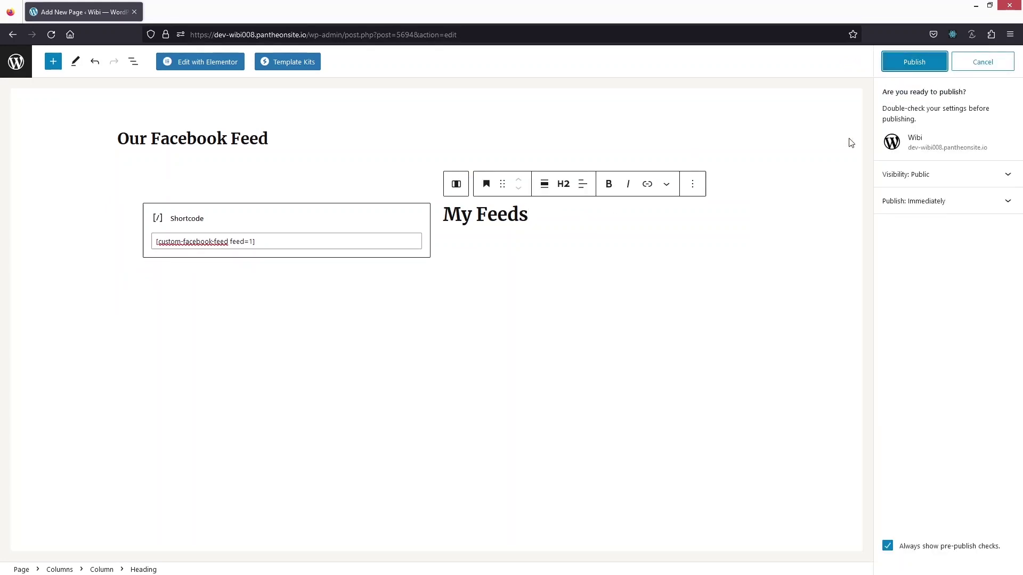
pyautogui.click(914, 65)
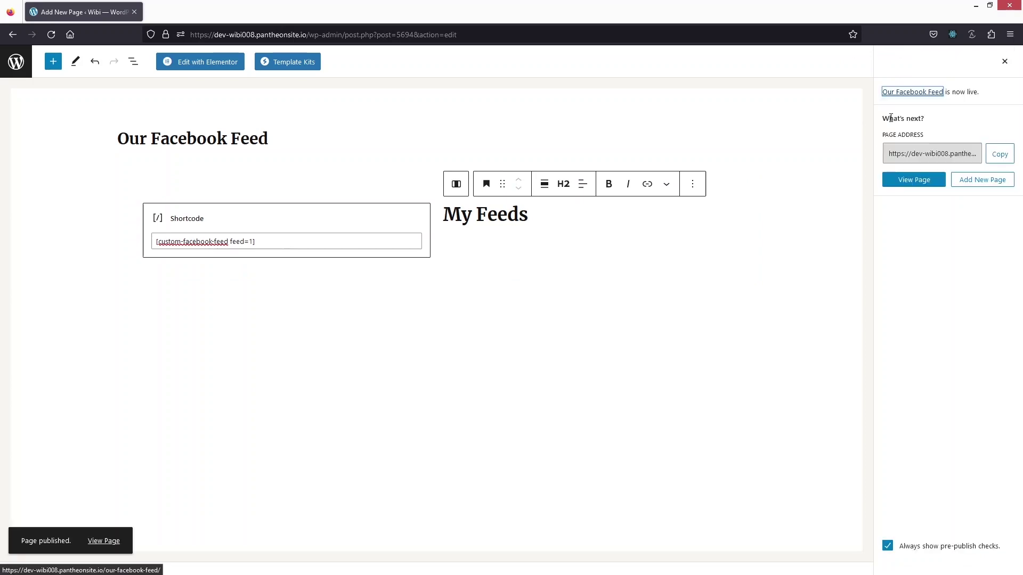
pyautogui.click(102, 541)
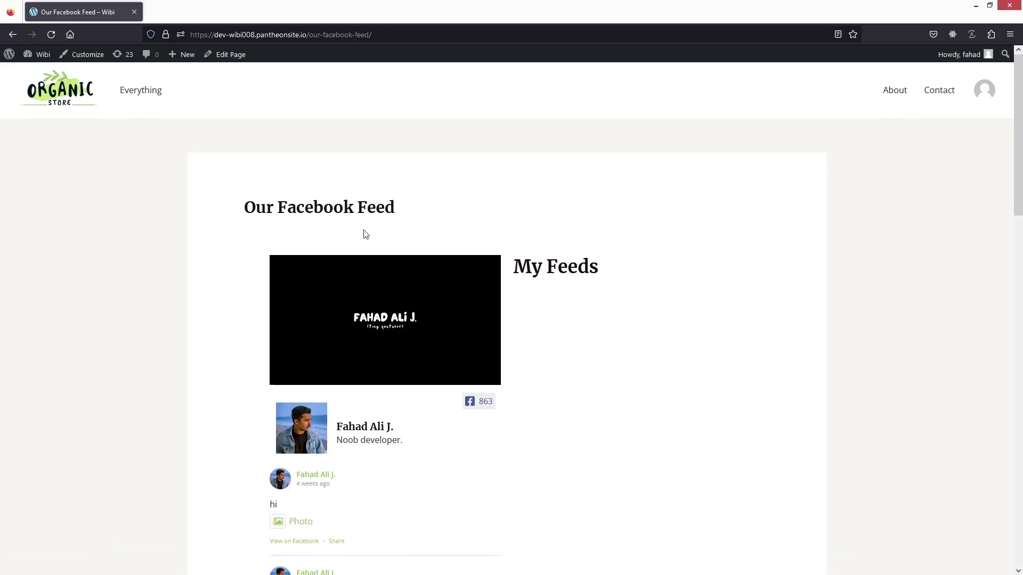
# - Scroll down the live 'Our Facebook Feed' page through the feed posts to the Follow Page box, then back up
pyautogui.scroll(-9, 362, 235)
pyautogui.scroll(-3, 371, 263)
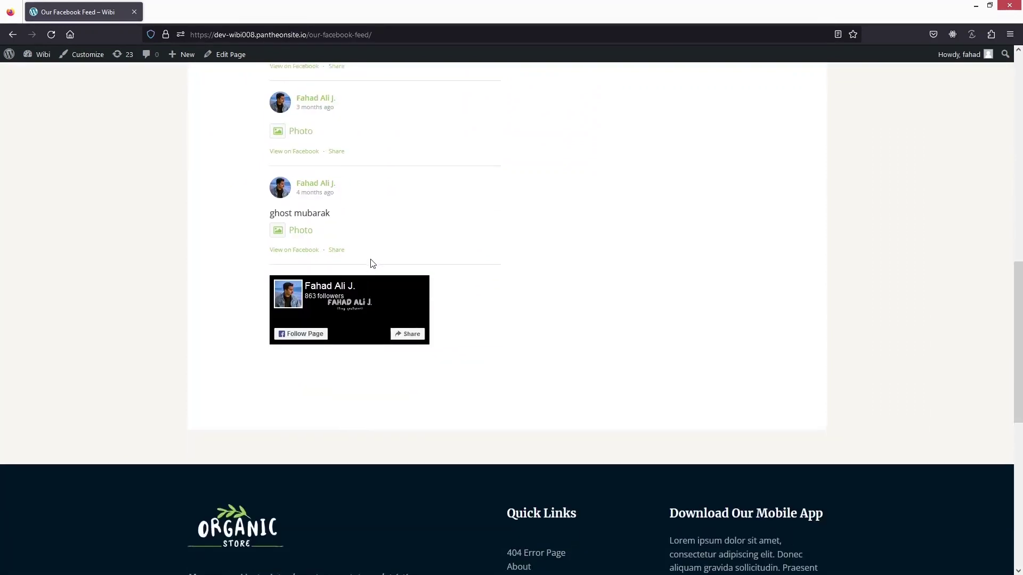
pyautogui.scroll(7, 367, 269)
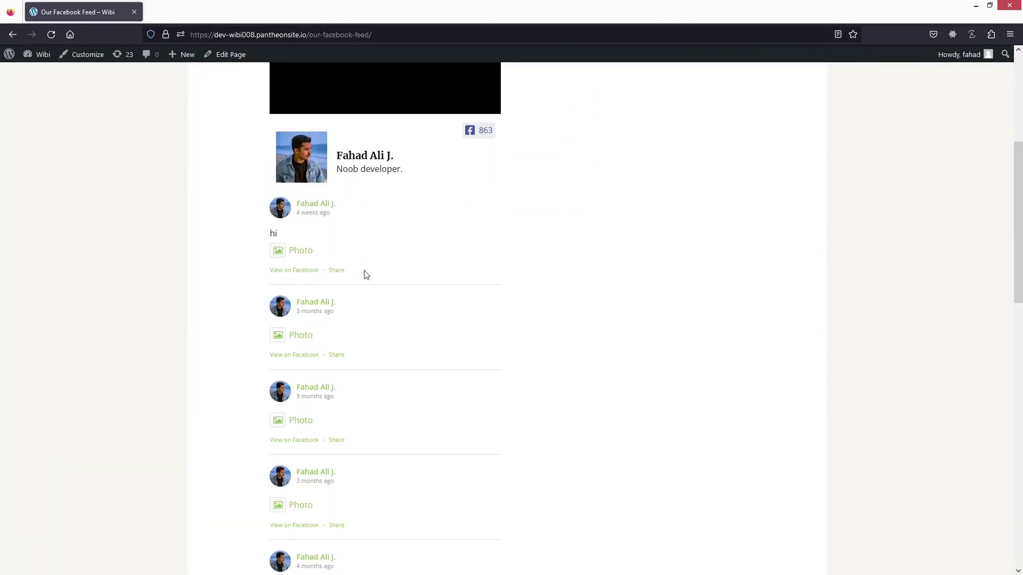
pyautogui.scroll(5, 367, 274)
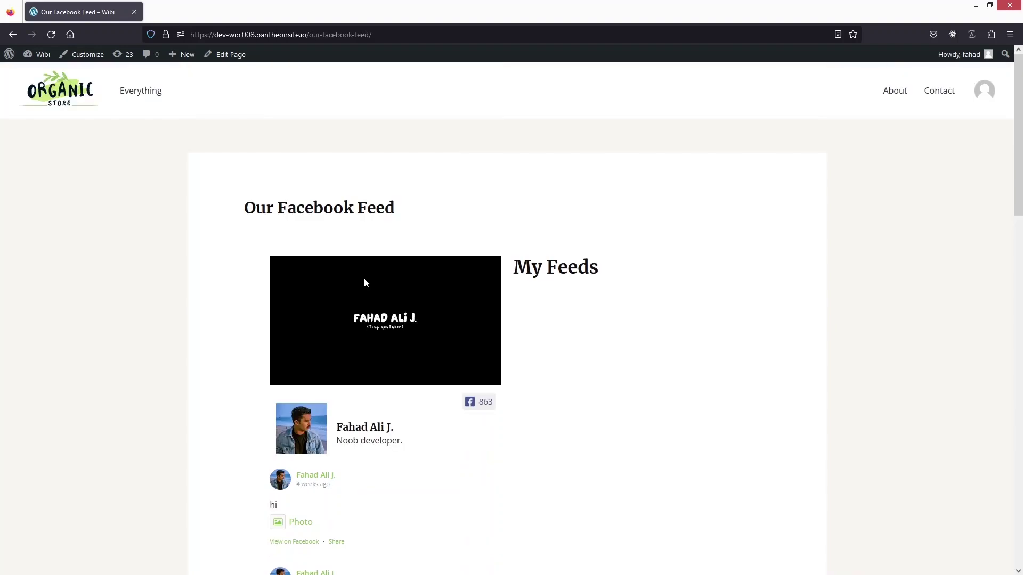